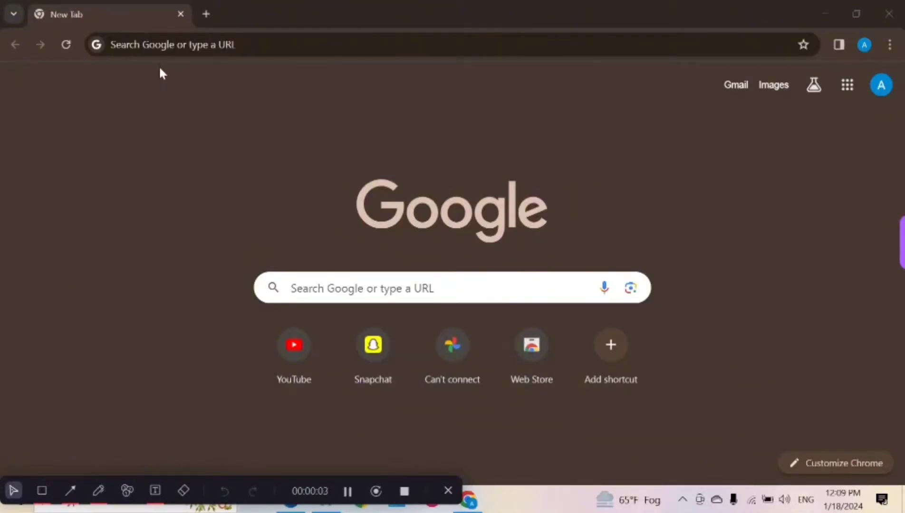
Go to yahoo.com from the Chrome address bar suggestion
left_click(283, 44)
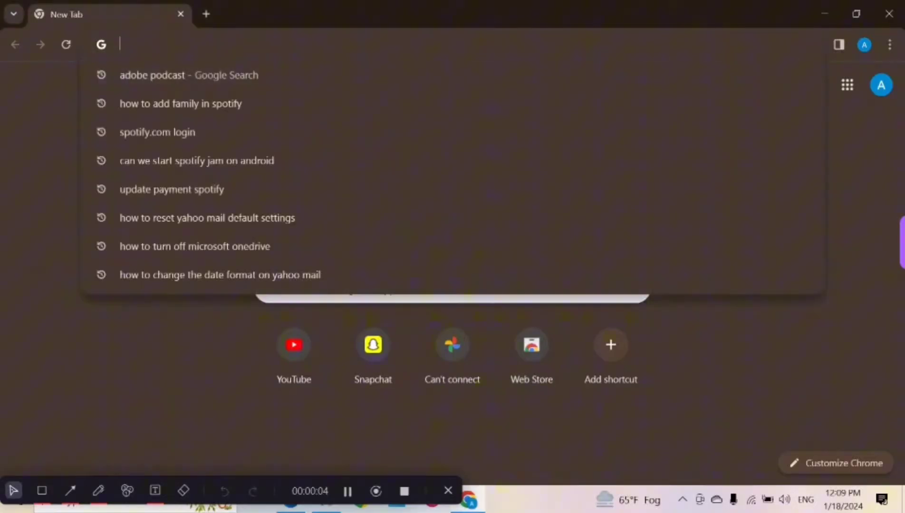
type("y")
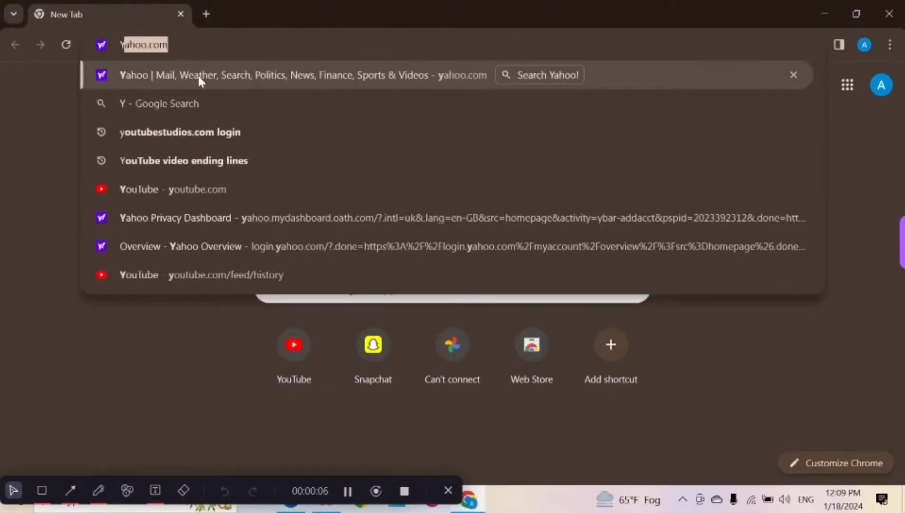
left_click(198, 74)
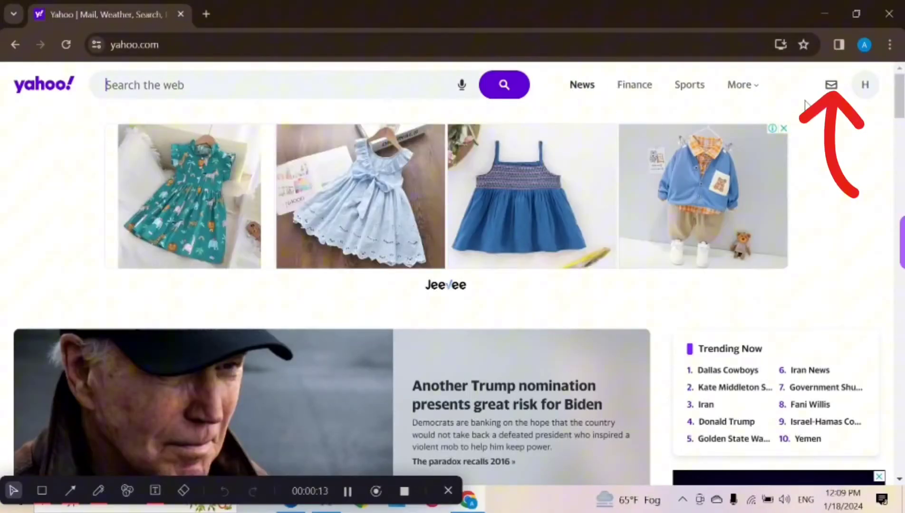
Open the Yahoo Mail inbox and the password change email from Yahoo
left_click(832, 86)
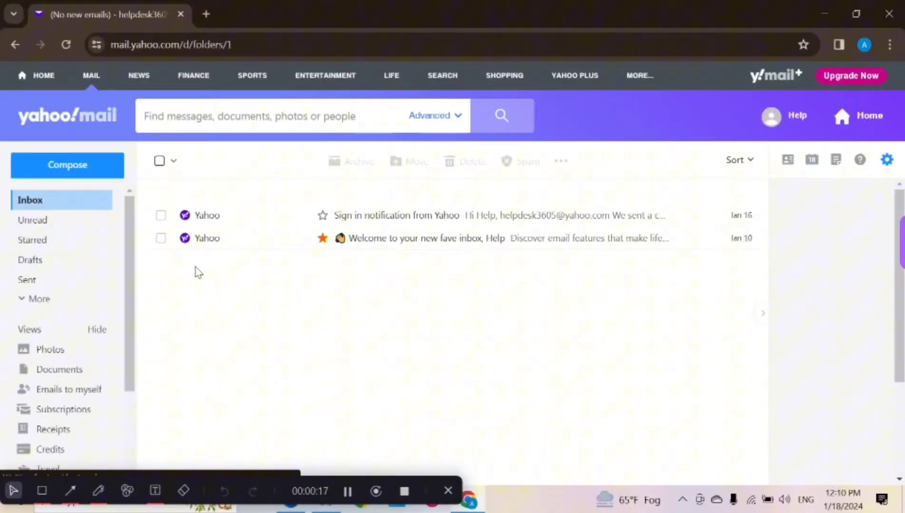
left_click(305, 217)
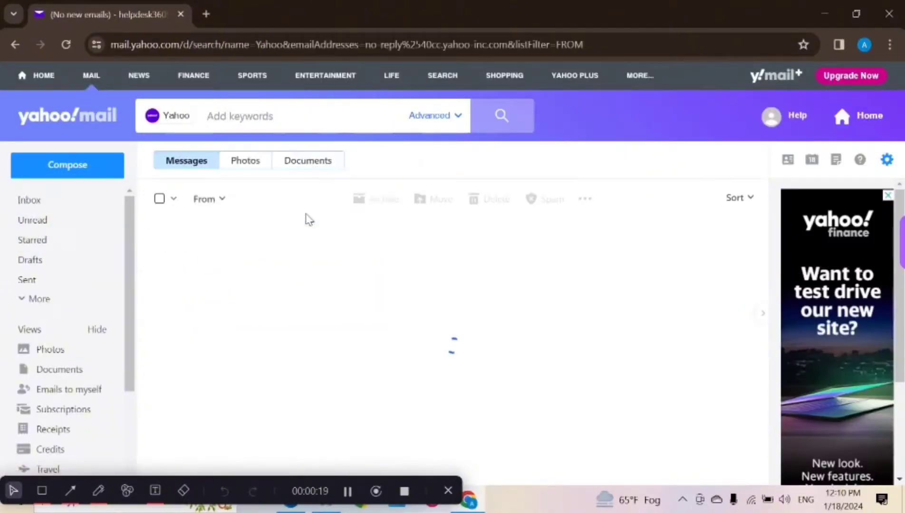
scroll(339, 299, "down", 1)
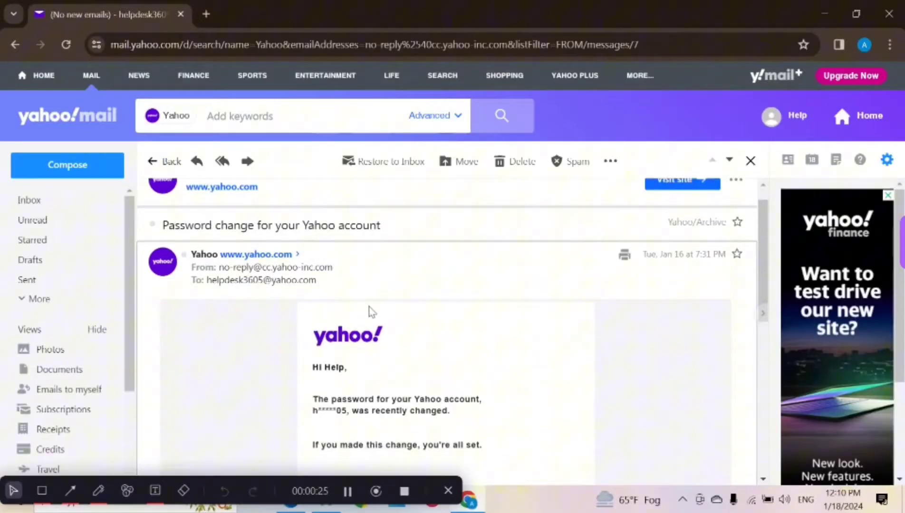
scroll(367, 311, "down", 5)
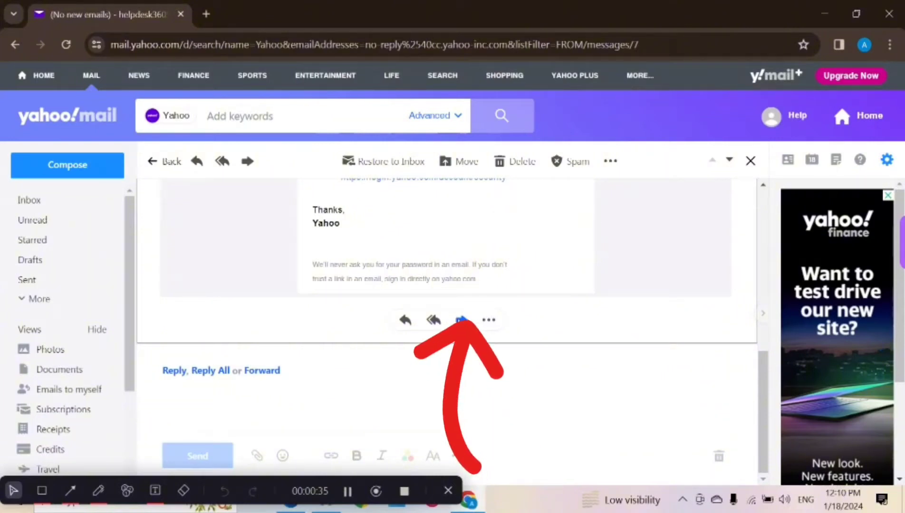
Start a forward of the password change email
left_click(461, 320)
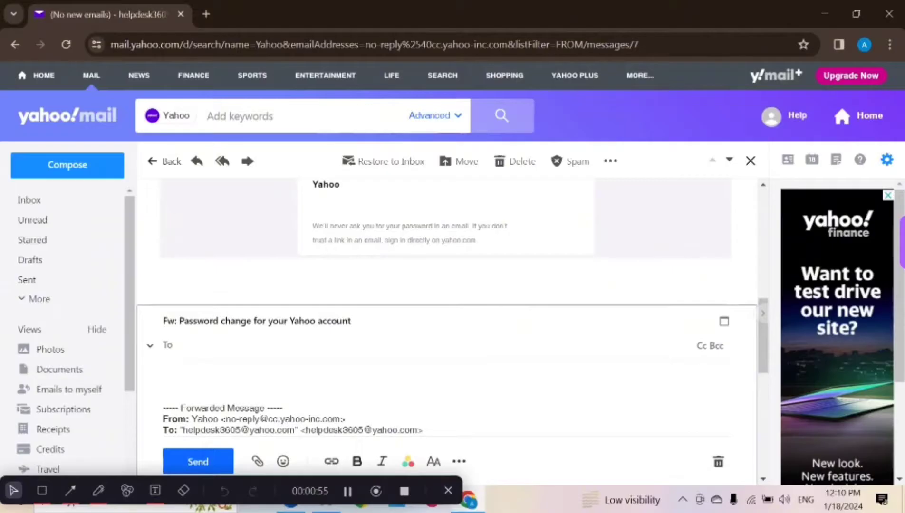
scroll(179, 353, "down", 1)
type("qu")
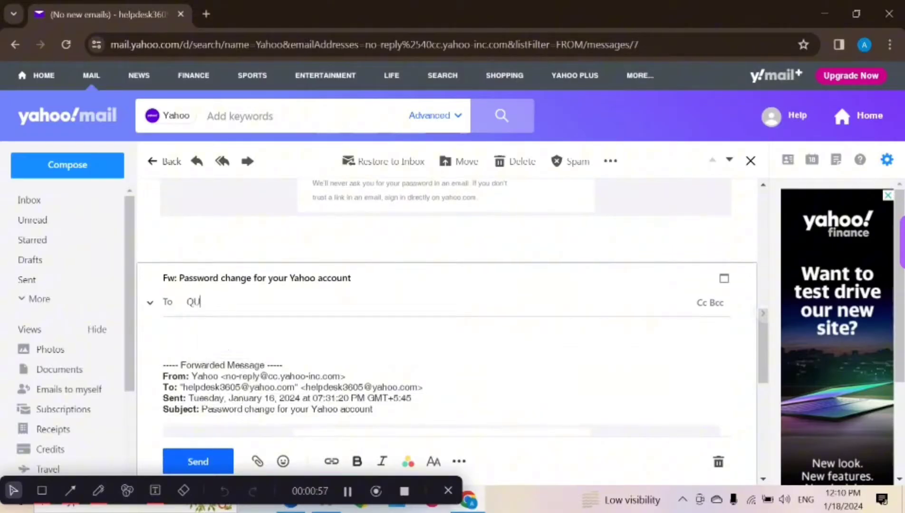
scroll(283, 330, "down", 5)
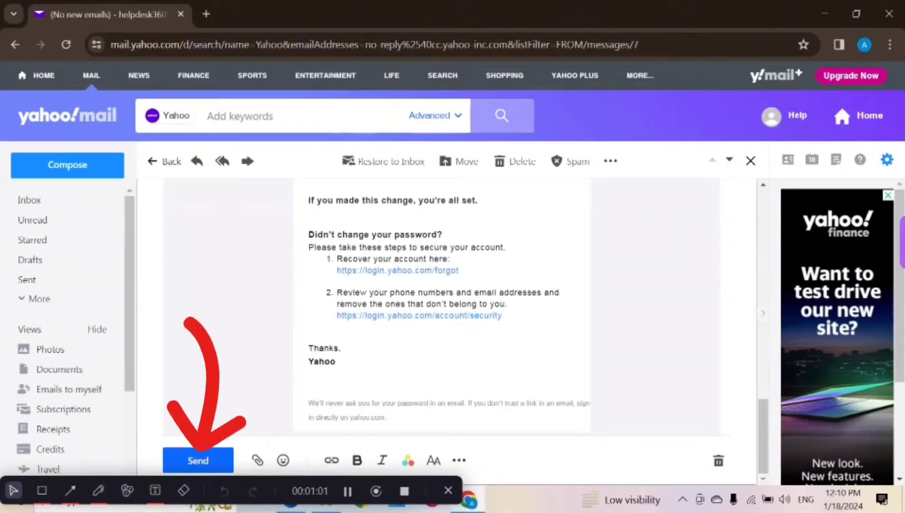
Send the forwarded password change email to Quick Guidee
left_click(203, 463)
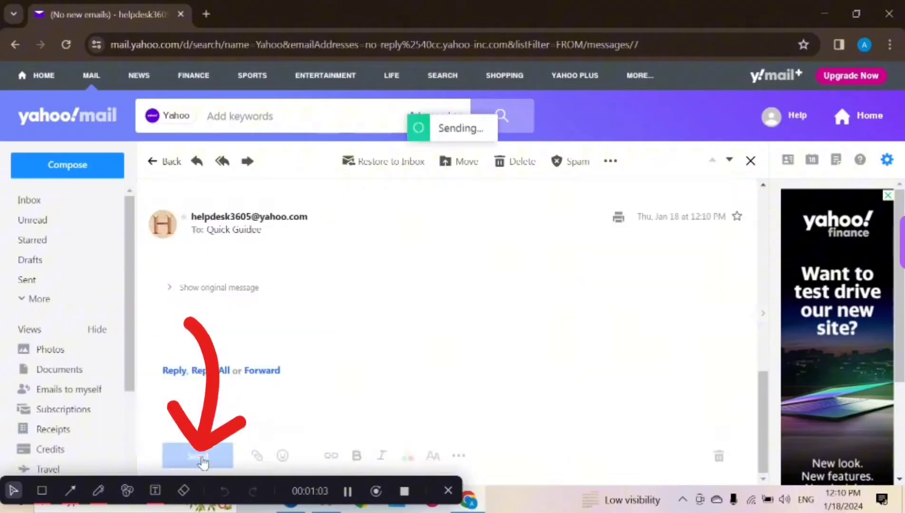